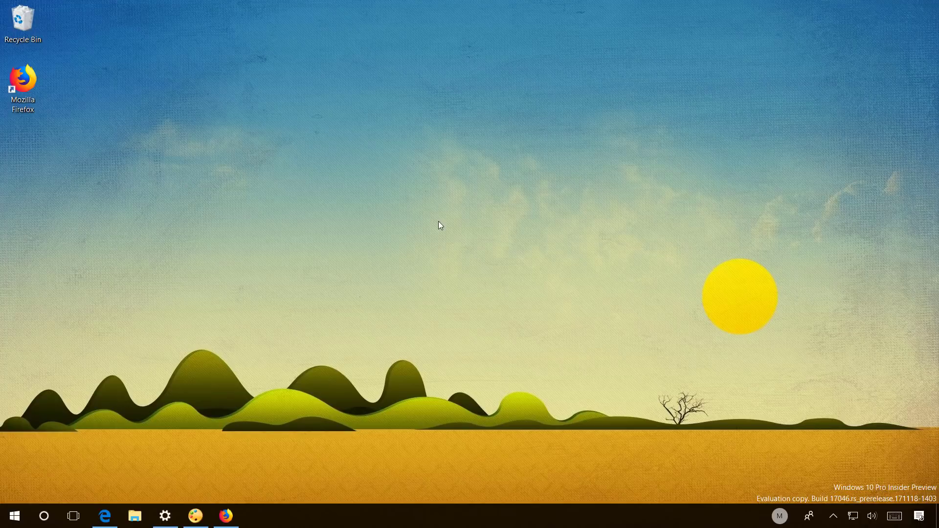
Step: Open the Xbox app's settings page from its Start tile, showing 16.0 KB storage usage
left_click(14, 517)
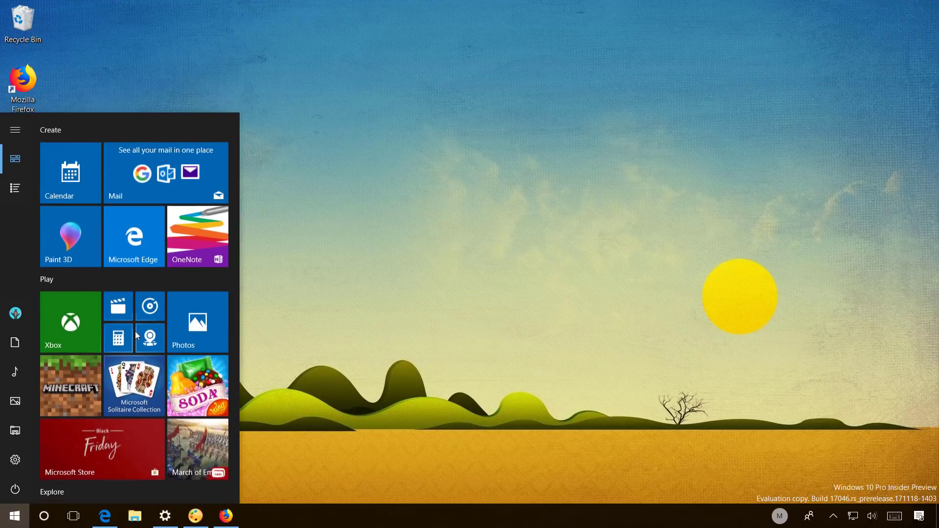
right_click(77, 322)
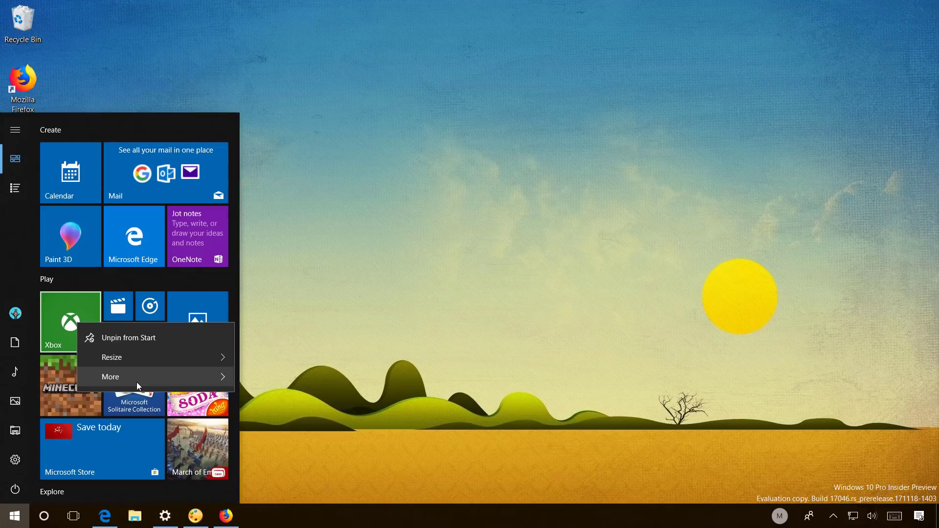
mouse_move(136, 382)
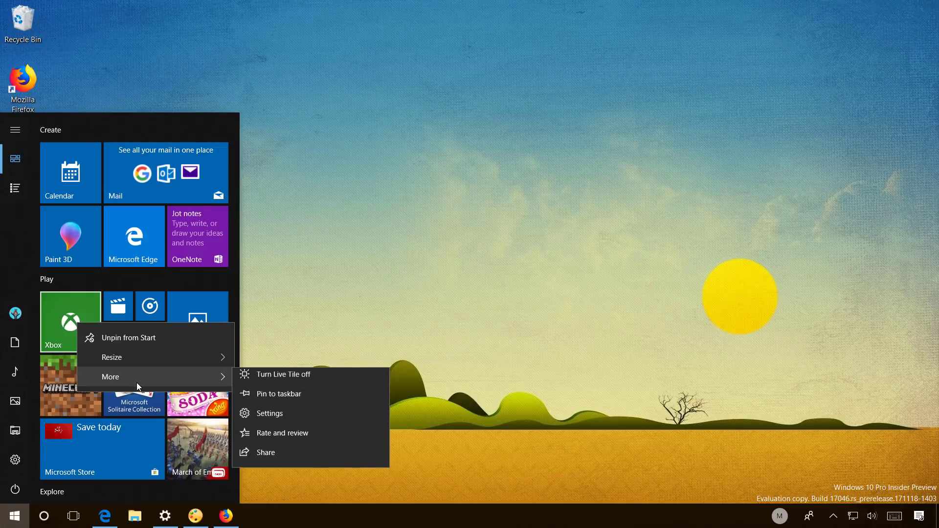
left_click(312, 424)
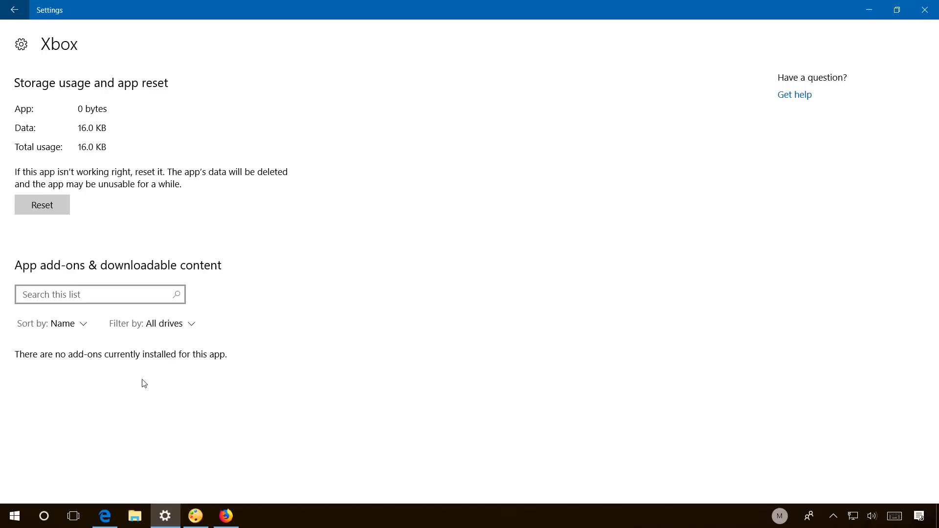
Step: View App Installer's advanced options under Settings > Apps, then reveal the desktop with Win+D
left_click(21, 45)
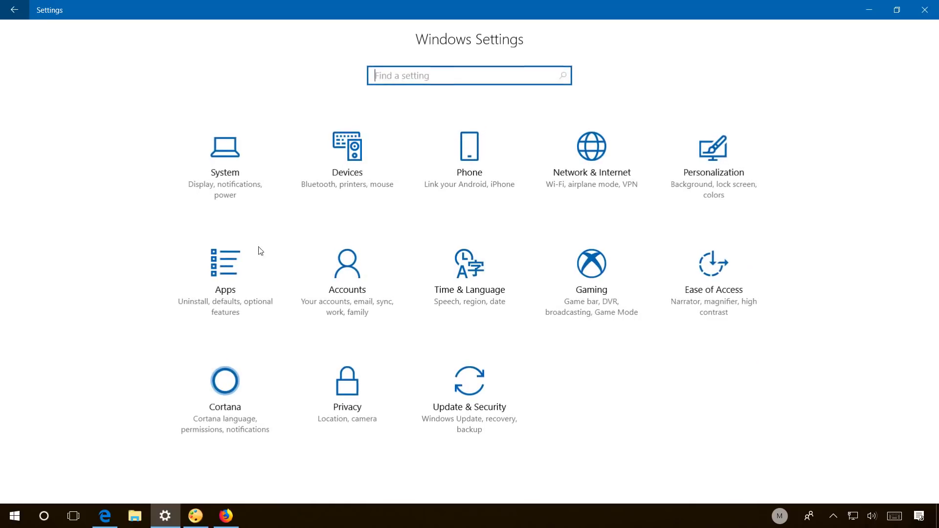
left_click(231, 290)
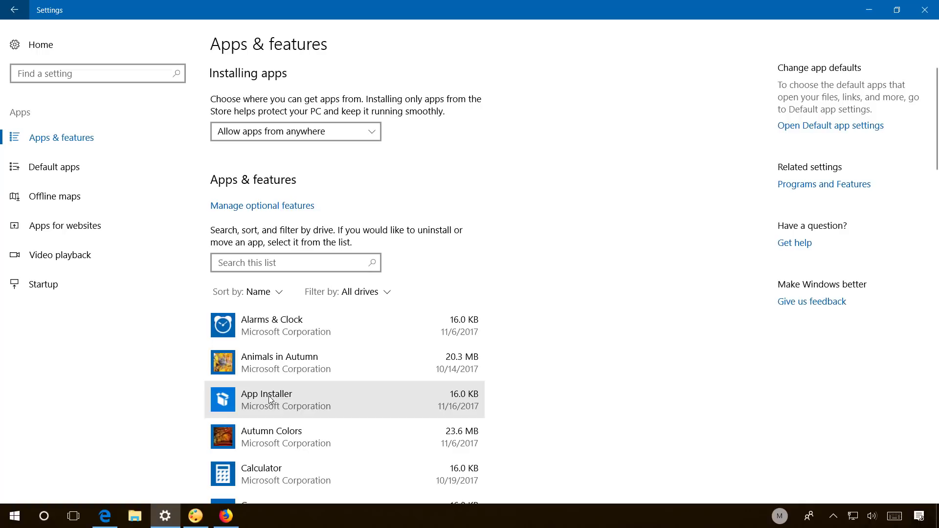
left_click(270, 400)
left_click(266, 419)
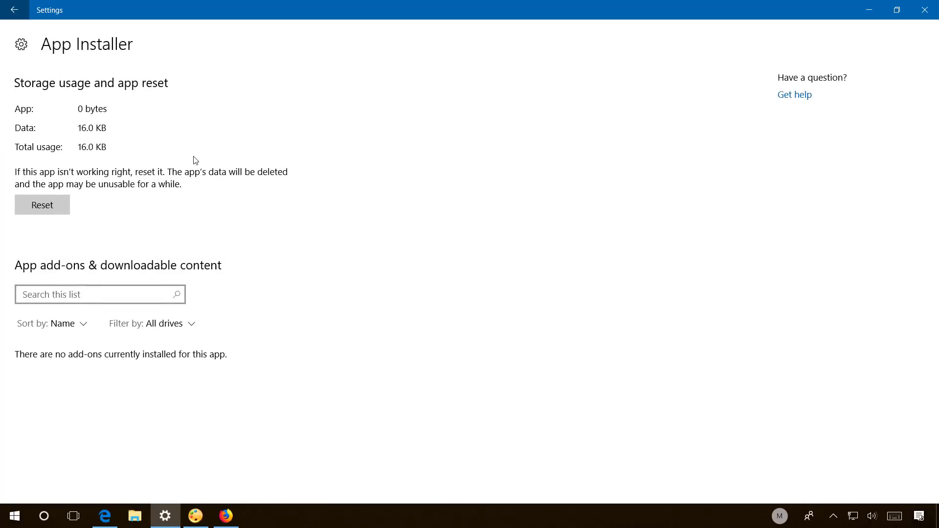
key("super+d")
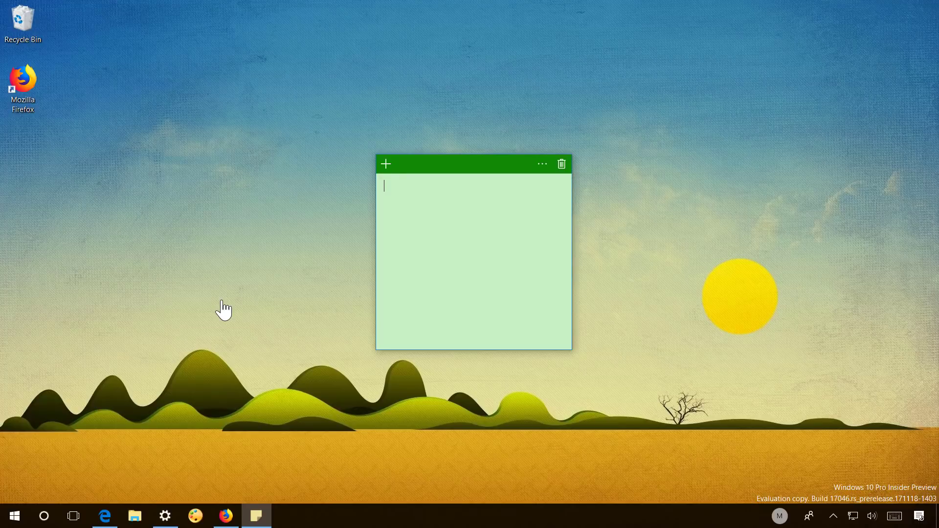
Step: Type 'kiwi ' into the green sticky note with the touch keyboard, then close the keyboard
left_click(894, 516)
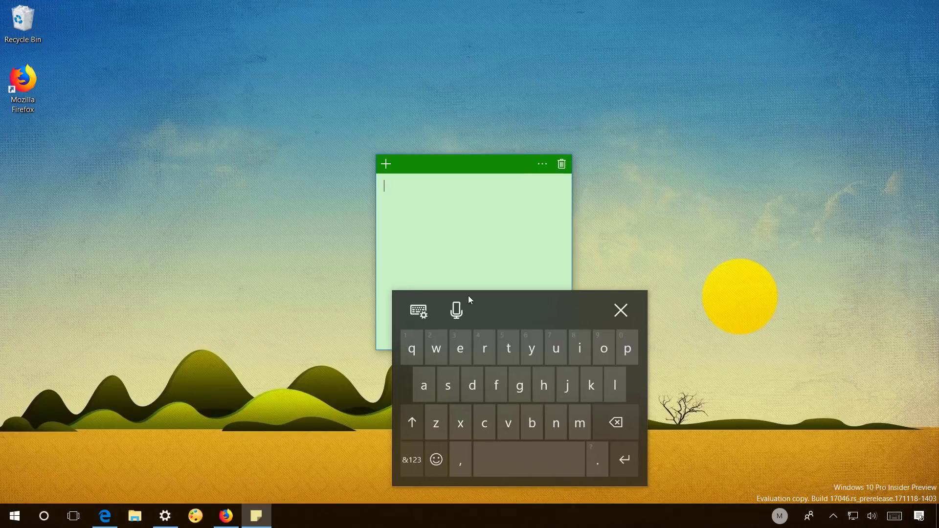
left_click_drag(468, 296, 421, 284)
left_click(547, 381)
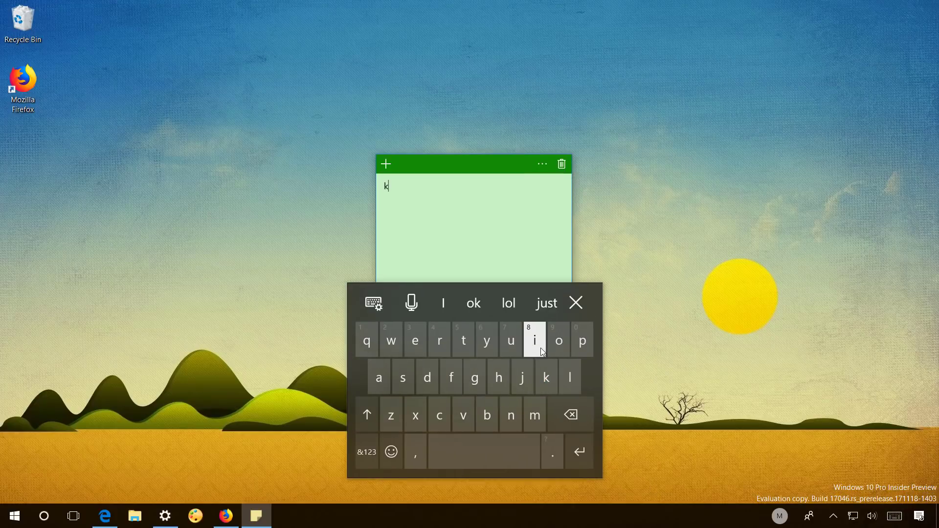
left_click(538, 344)
left_click(391, 341)
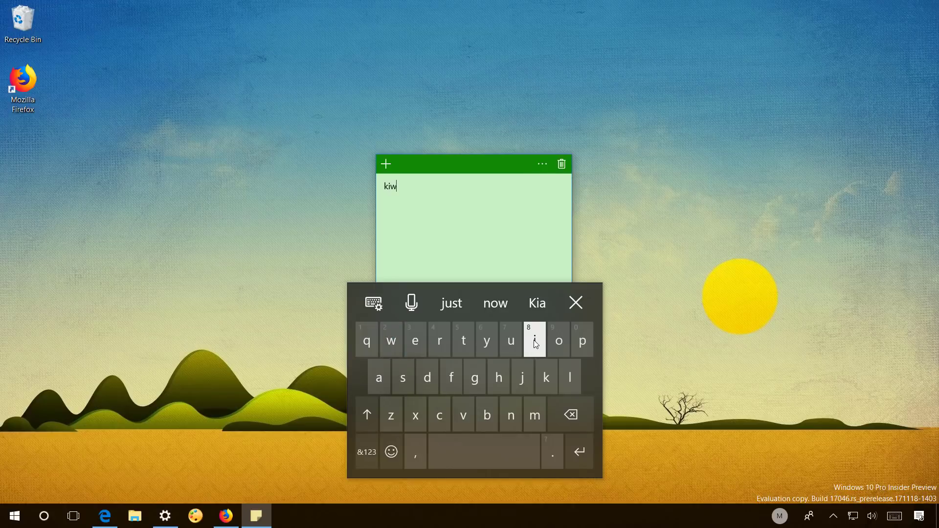
left_click(535, 341)
left_click(494, 456)
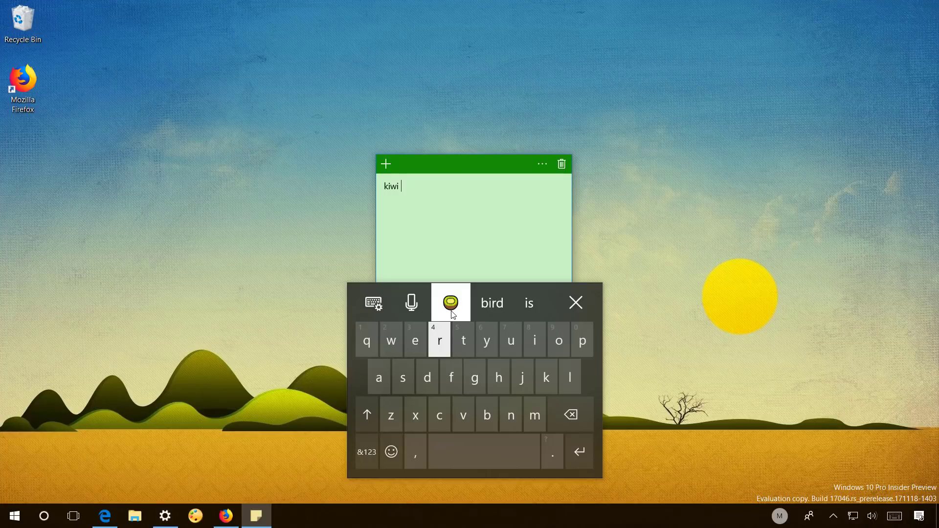
left_click(489, 228)
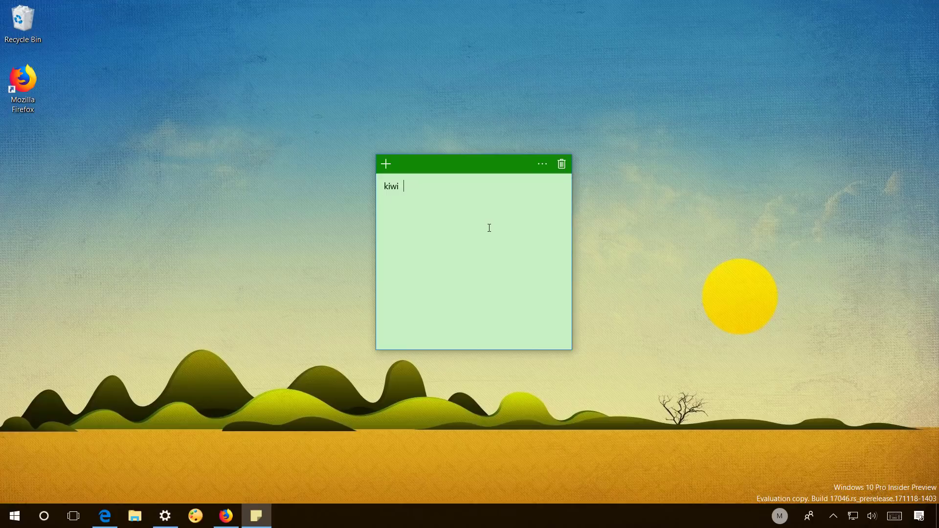
Step: Insert a smiling-face emoji and a red heart after 'kiwi' from the Win+. emoji panel
key("super+period")
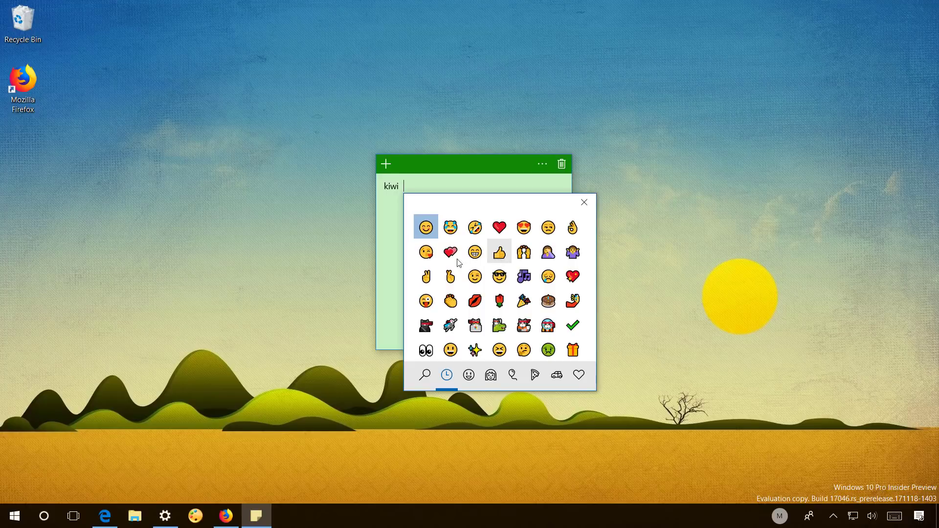
left_click(428, 230)
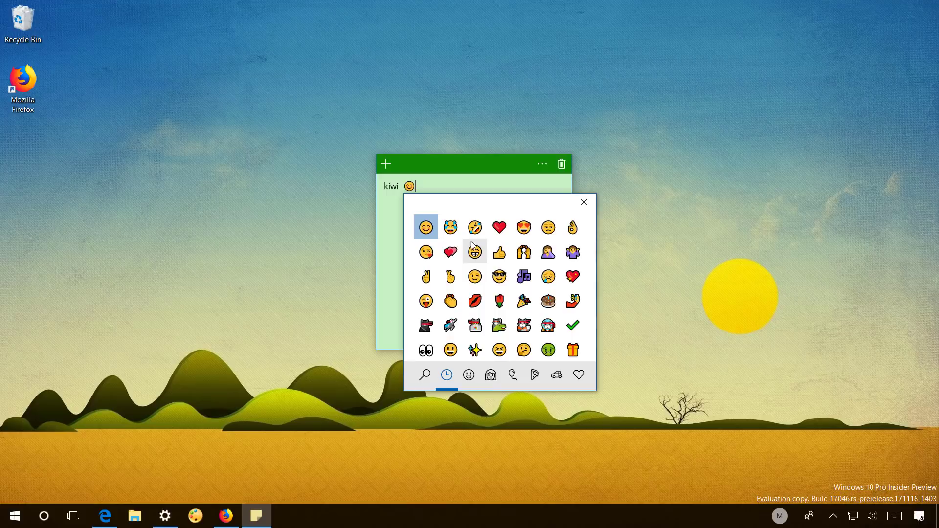
left_click(506, 231)
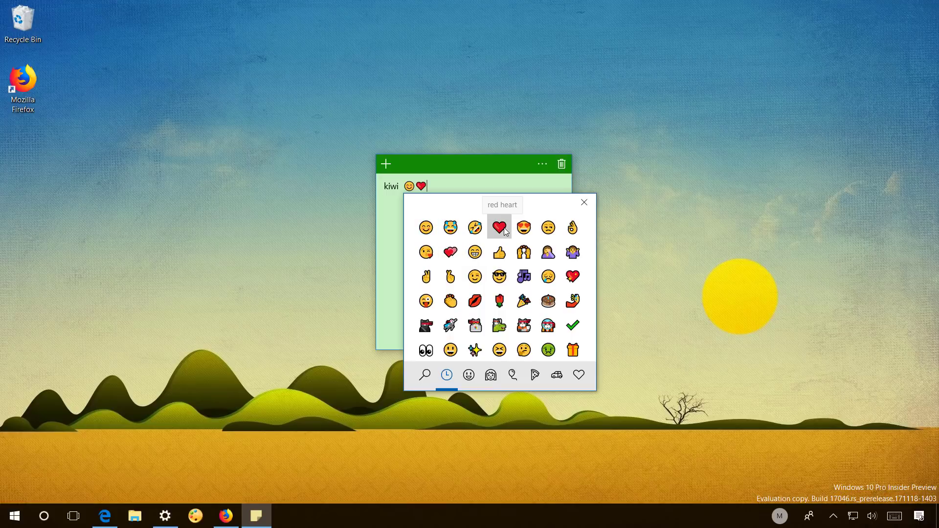
left_click(583, 203)
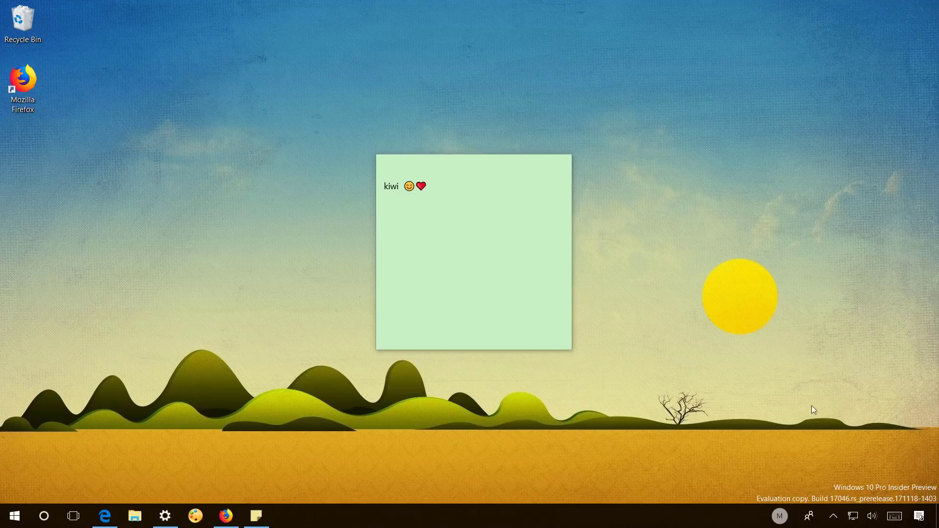
Step: Reopen the touch keyboard from the taskbar and shift it slightly left over the note
left_click(894, 516)
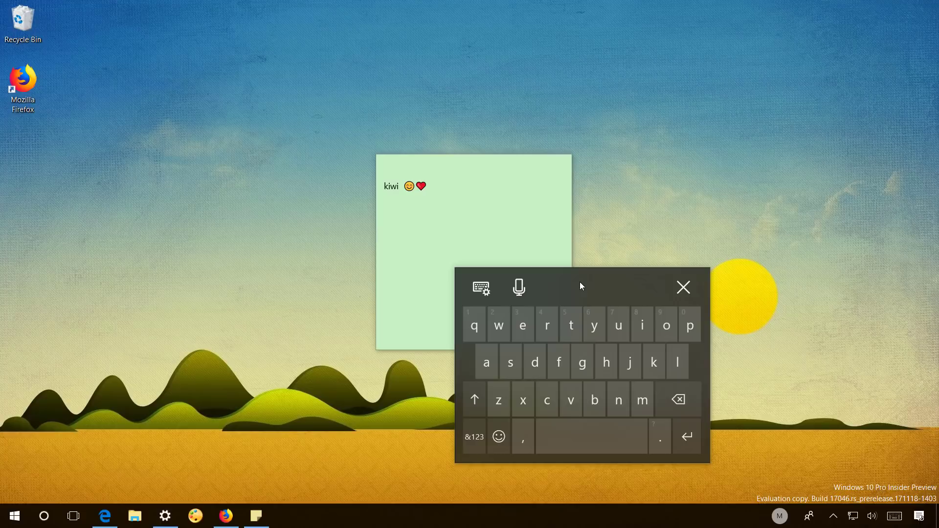
left_click_drag(580, 282, 551, 276)
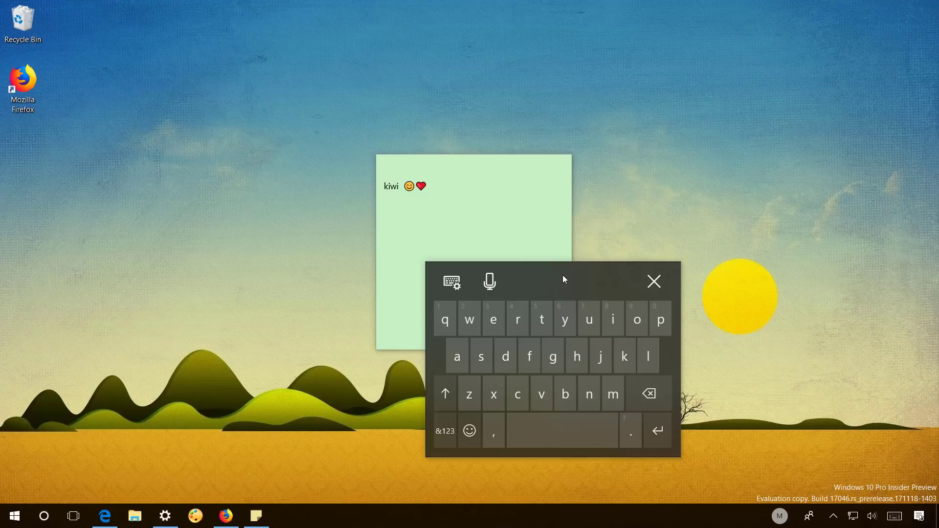
Step: Close Sticky Notes, then play the Edge form-fill demo video full screen and pause it near the start
key("alt+F4")
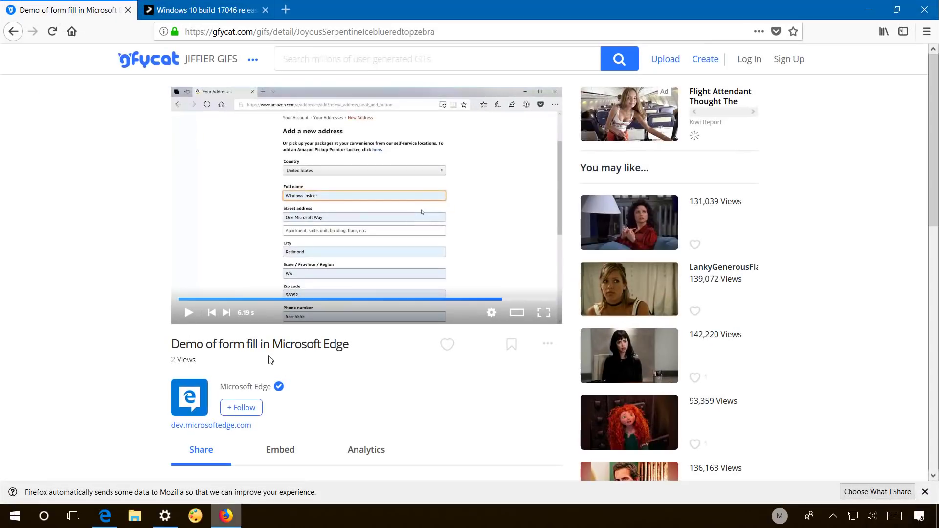
left_click(544, 317)
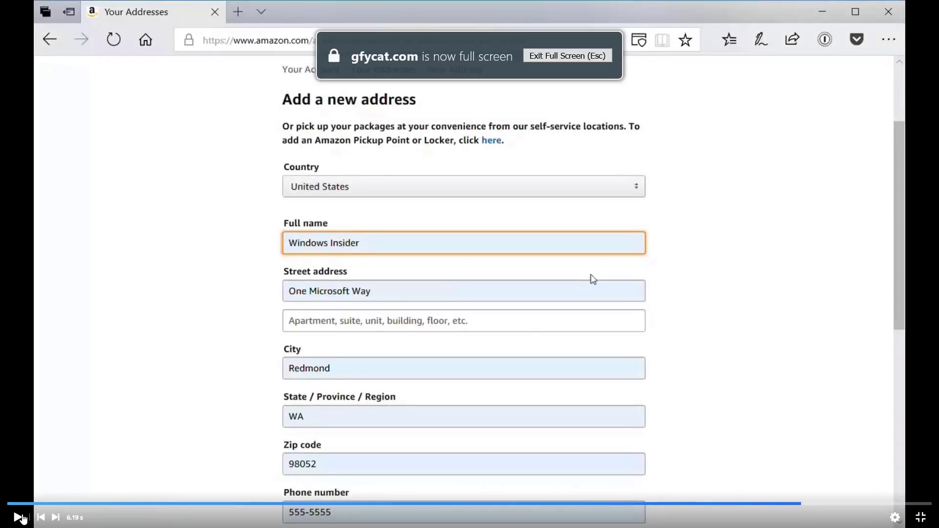
left_click(22, 517)
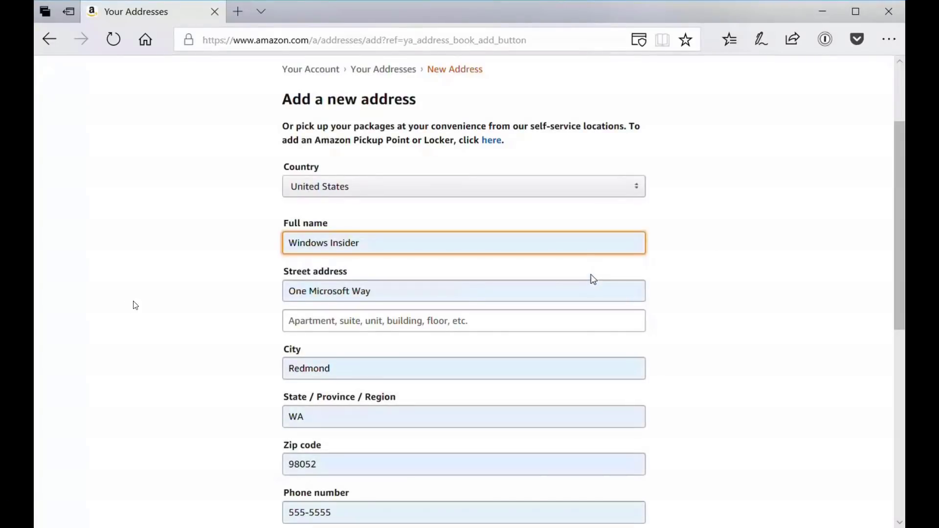
left_click(17, 517)
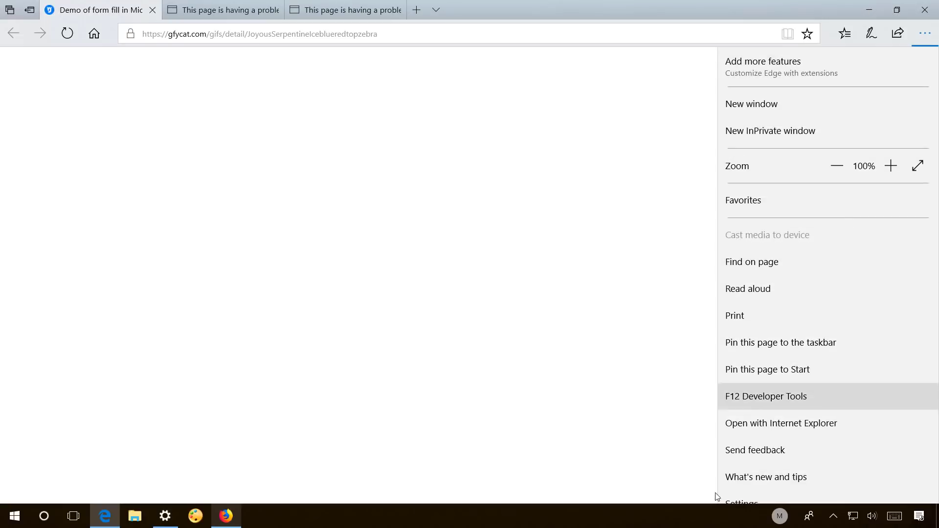
Step: Open Edge's advanced settings and its Manage form entries list, which holds no entries
left_click(922, 36)
left_click(922, 36)
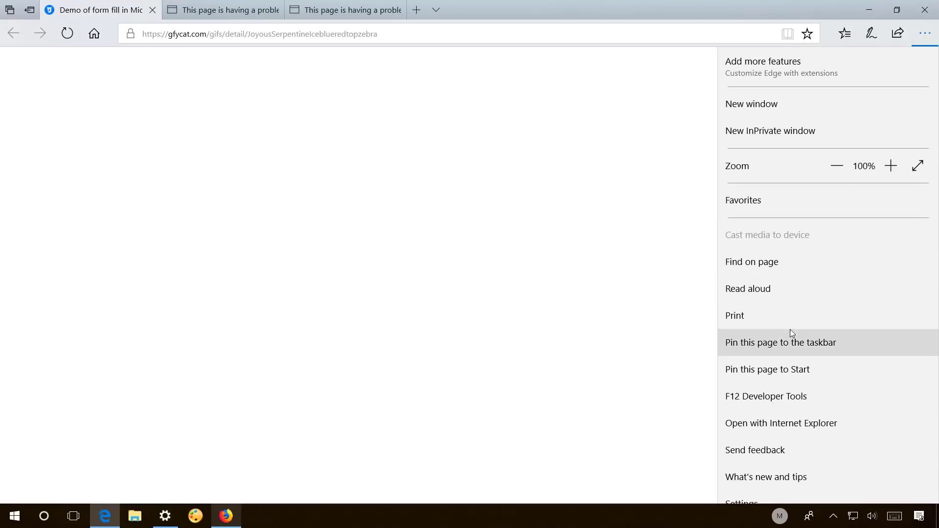
left_click(738, 500)
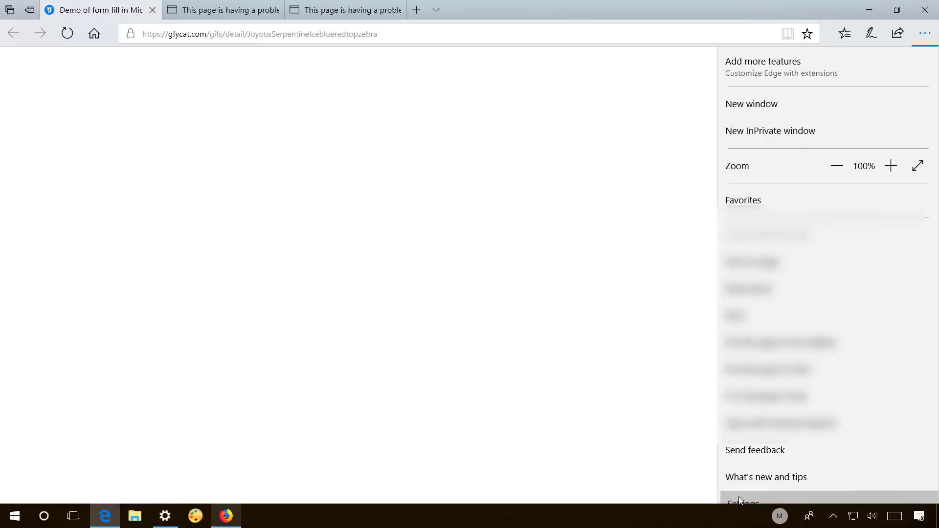
scroll(827, 294, "down", 10)
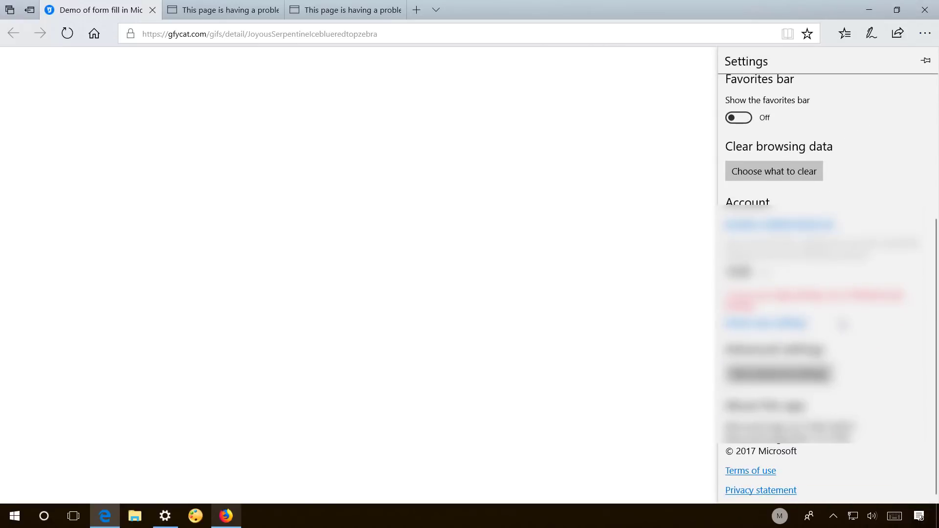
left_click(783, 374)
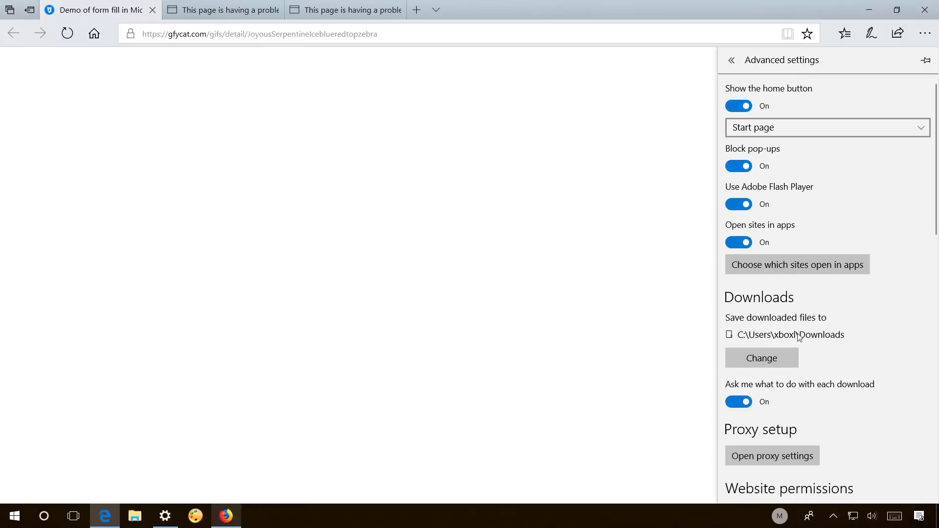
scroll(803, 320, "down", 8)
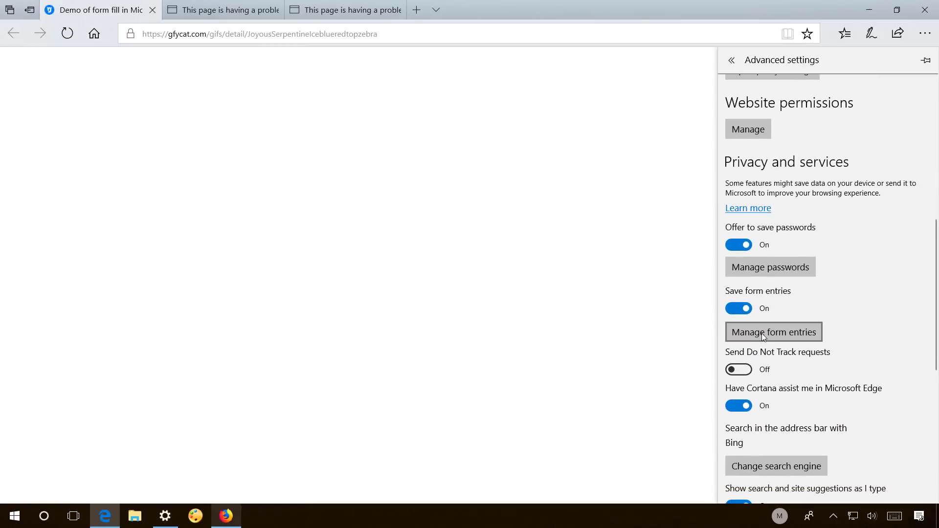
left_click(761, 333)
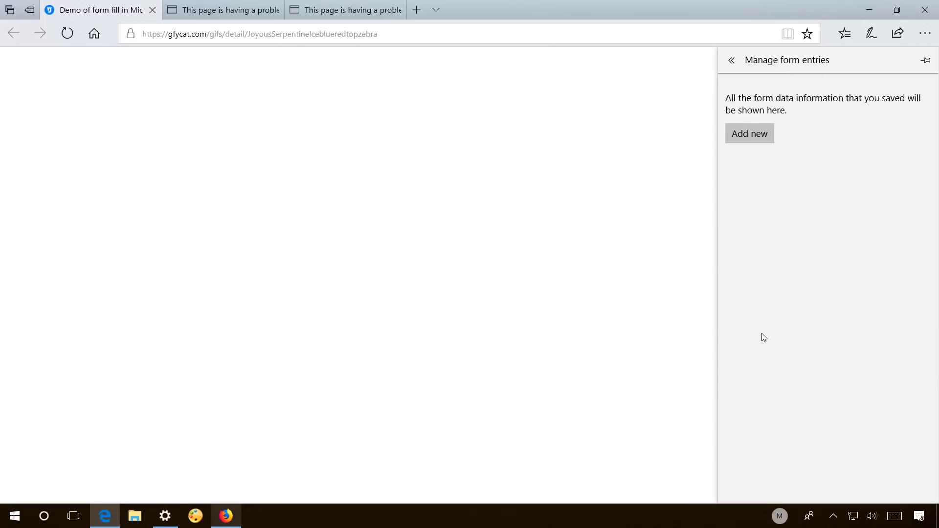
Step: Start a new form entry, try saving it with empty fields, then go back
left_click(756, 140)
scroll(785, 265, "down", 3)
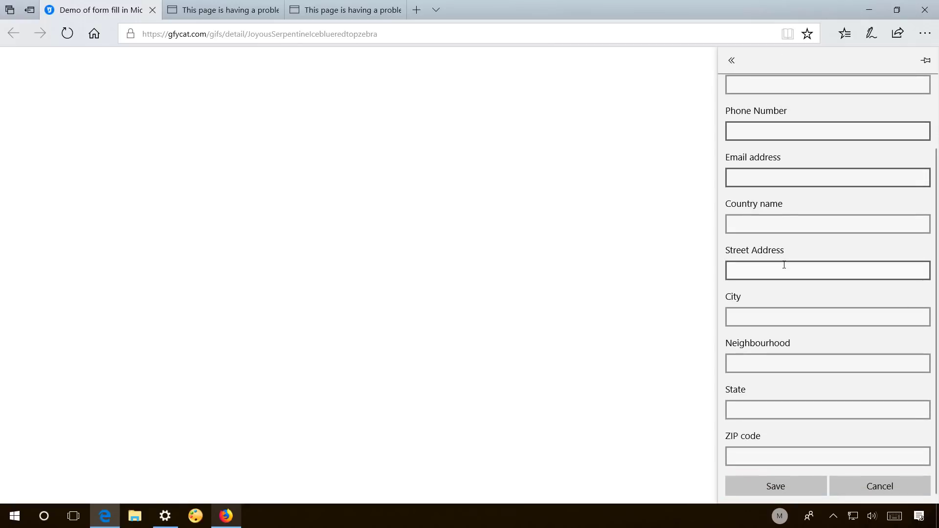
scroll(784, 267, "up", 3)
scroll(784, 264, "down", 3)
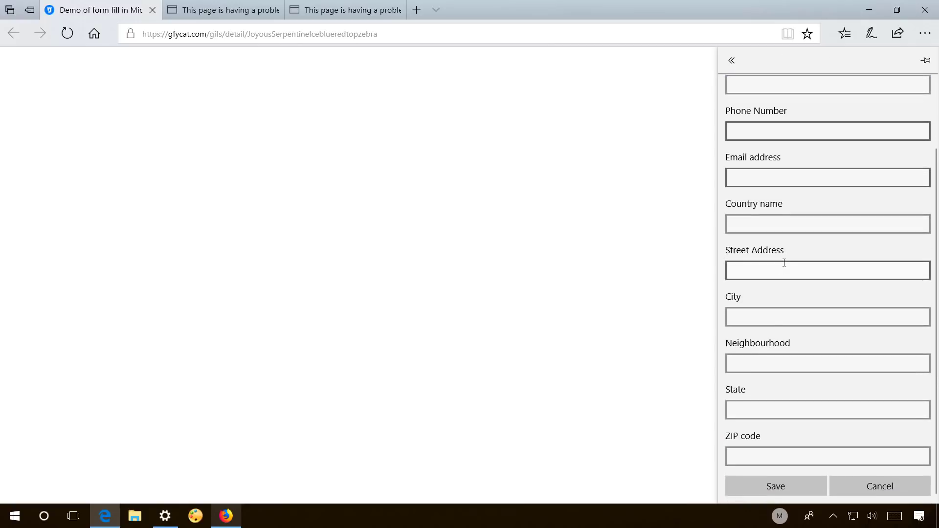
left_click(783, 491)
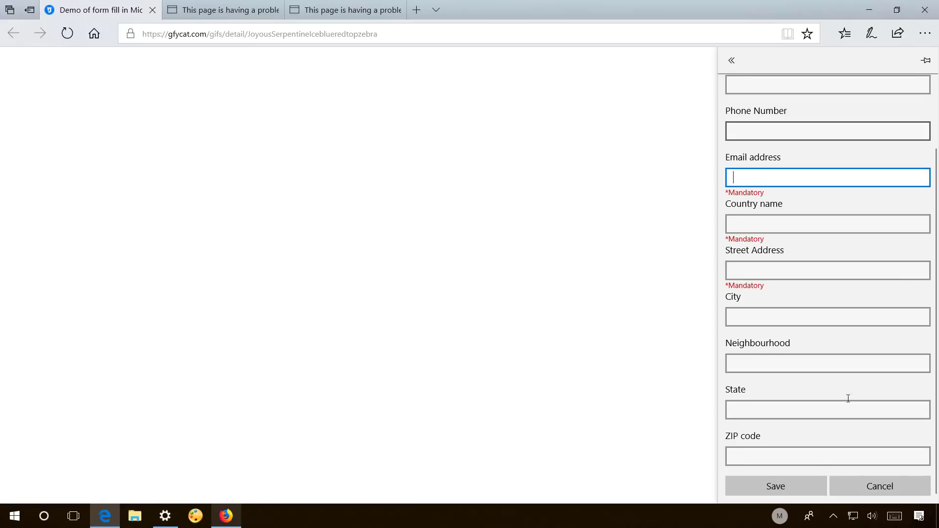
left_click(732, 60)
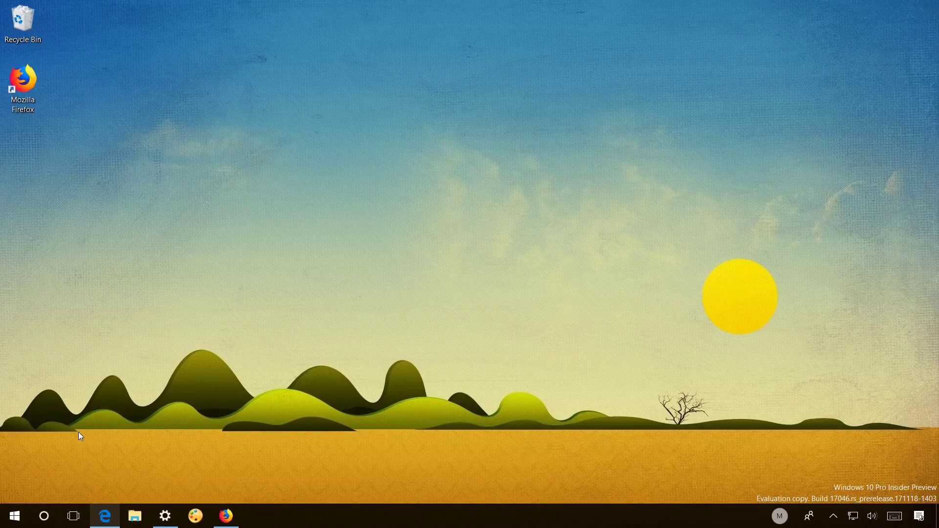
Step: In the taskbar search, type 'sti' and clear it, then type 'microsoft' and select it
left_click(44, 521)
type("sti")
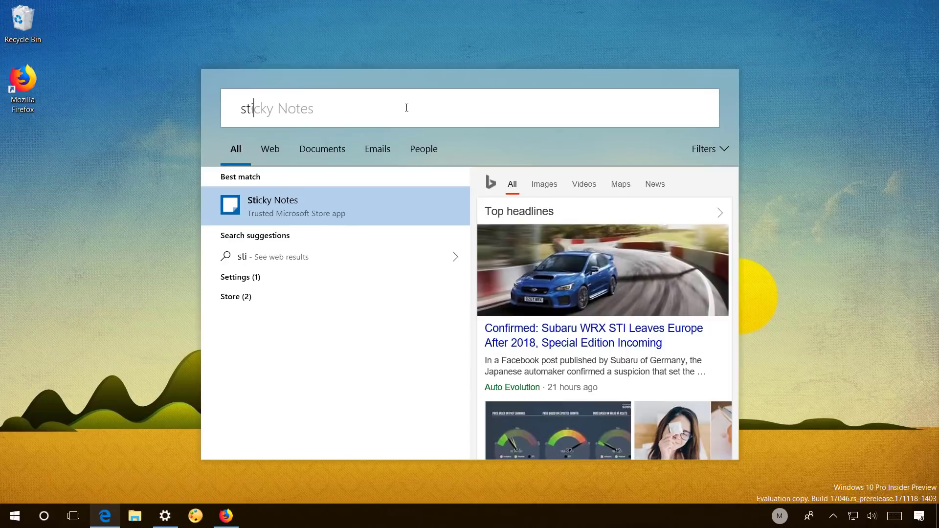
left_click_drag(404, 107, 225, 115)
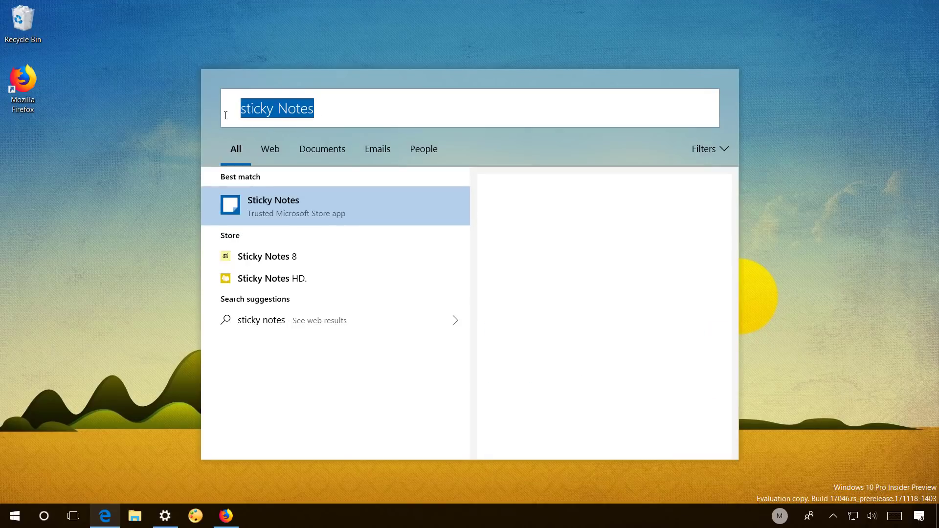
key("BackSpace")
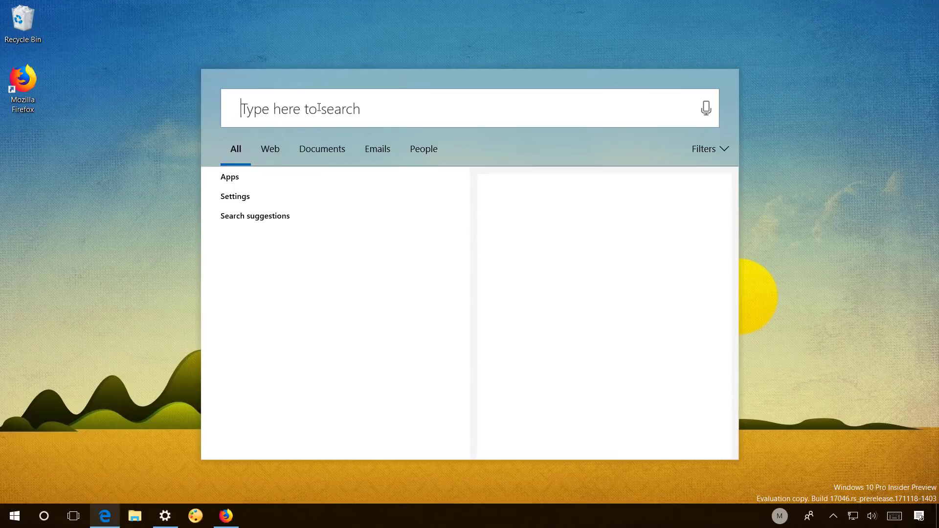
type("f")
key("BackSpace")
type("microsoft")
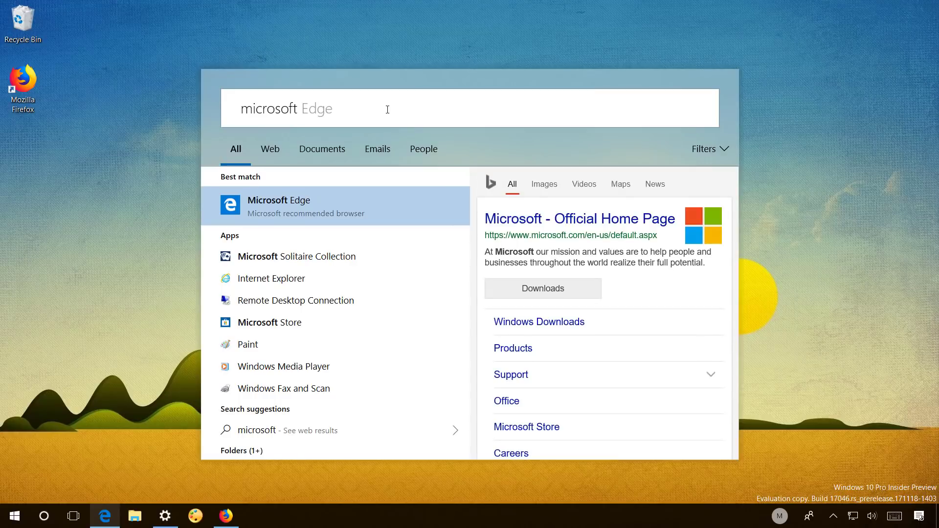
left_click_drag(383, 105, 212, 118)
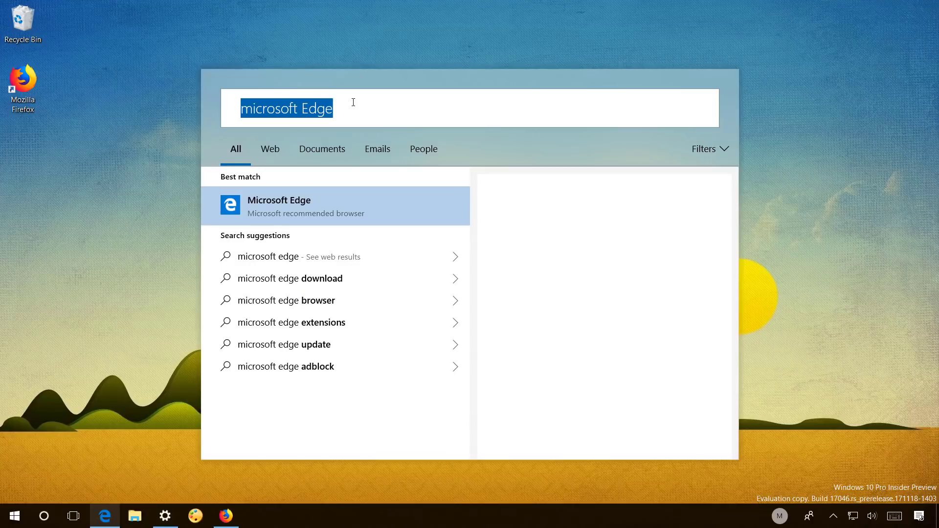
Step: Search 'con' to launch Control Panel, minimise it, and reopen the search panel
type("con")
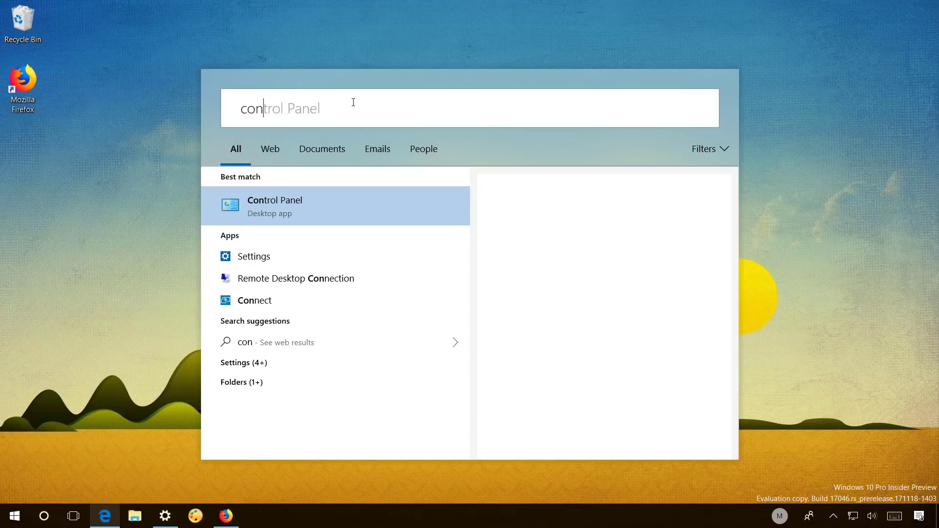
key("Return")
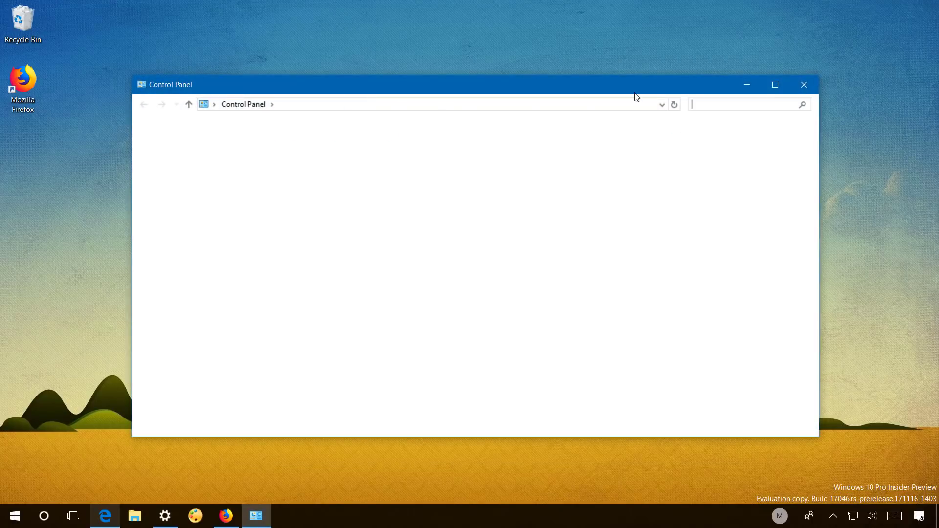
left_click(747, 85)
left_click(43, 514)
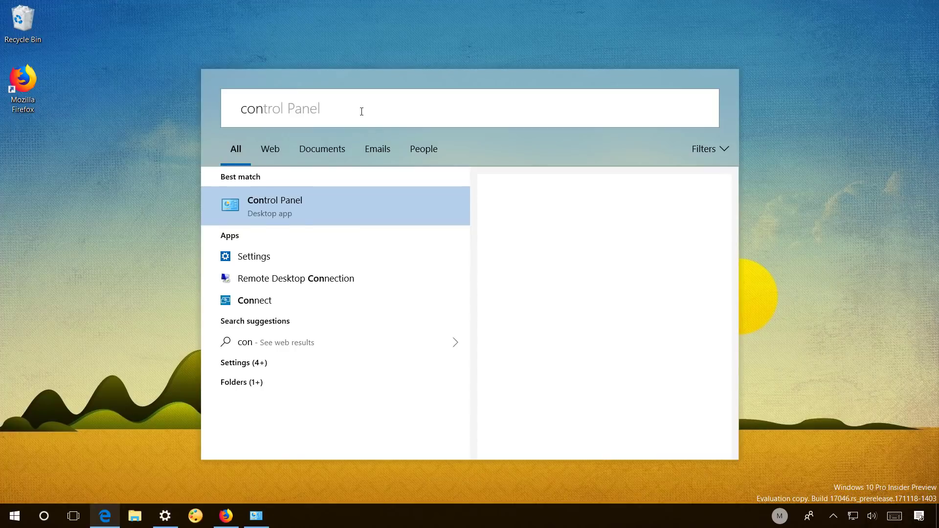
Step: Switch the search results to Web, open the filters list, and clear the query
left_click(269, 149)
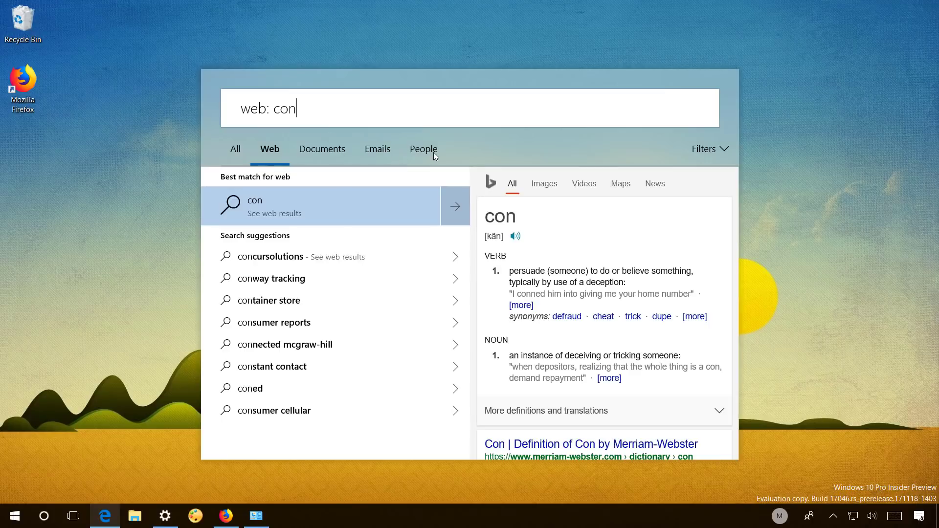
left_click(718, 152)
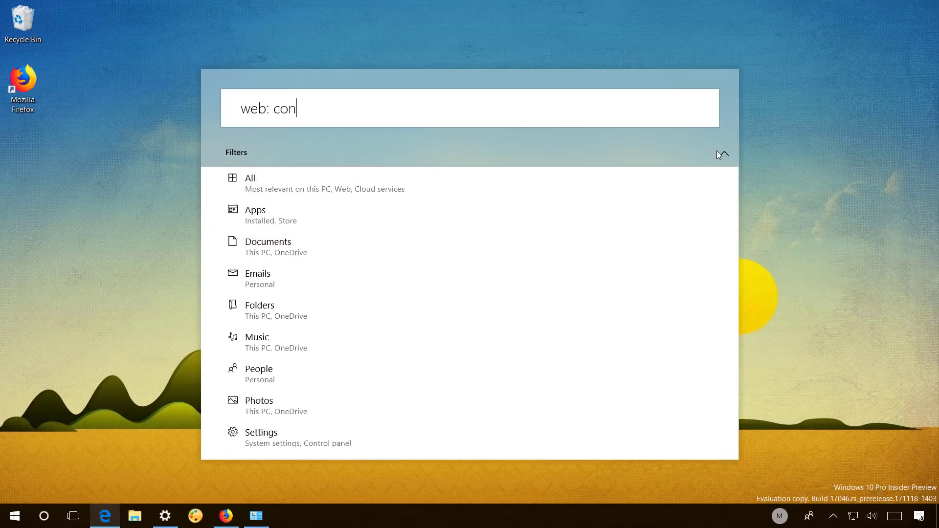
scroll(345, 262, "down", 3)
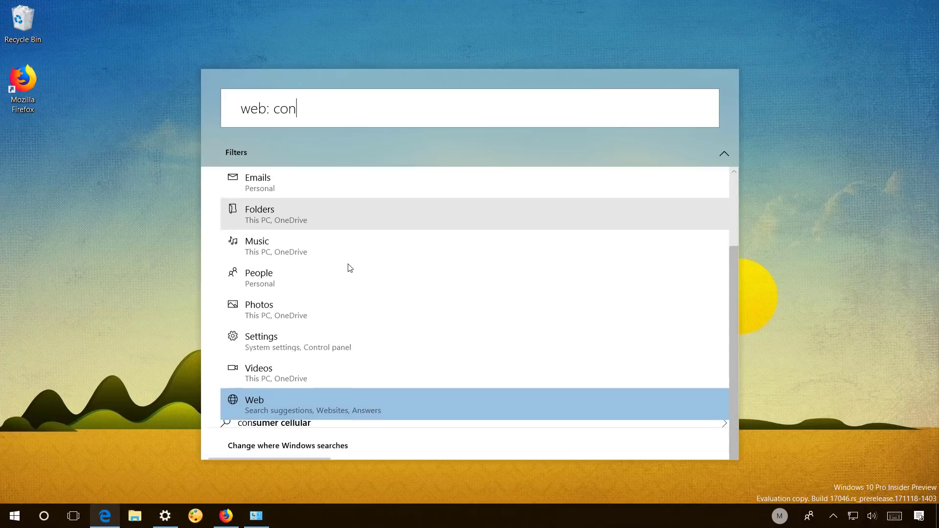
type("d")
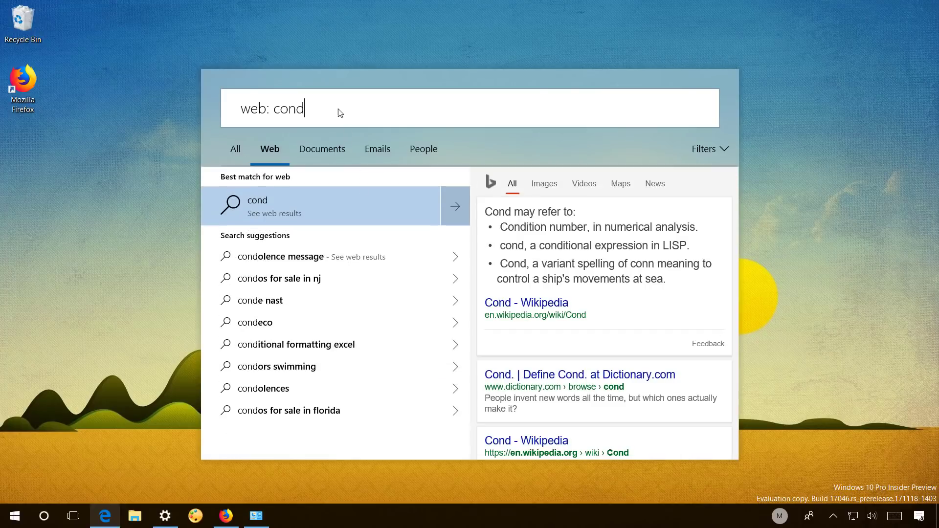
key("shift+Left")
key("ctrl+a")
key("BackSpace")
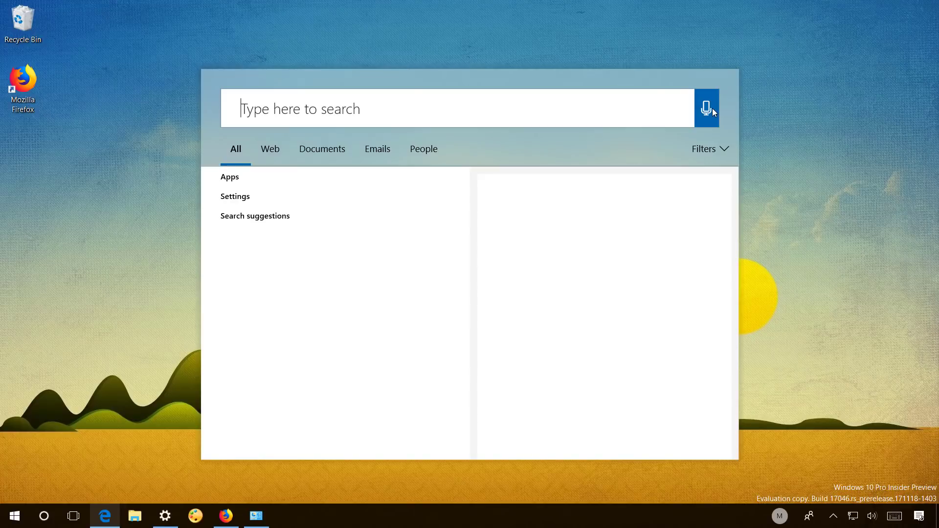
Step: Close the search panel, start Cortana listening with Win+C, then dismiss its listening screen
key("Escape")
key("super+c")
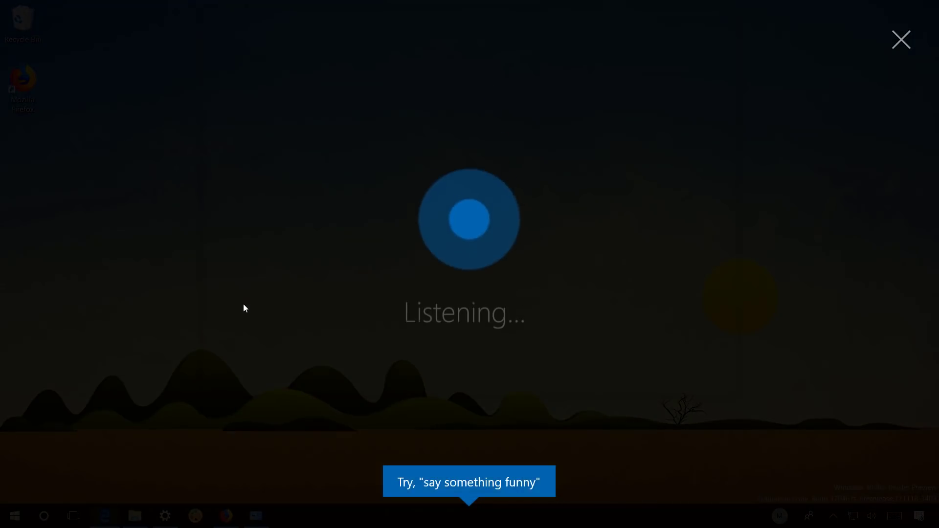
left_click(902, 41)
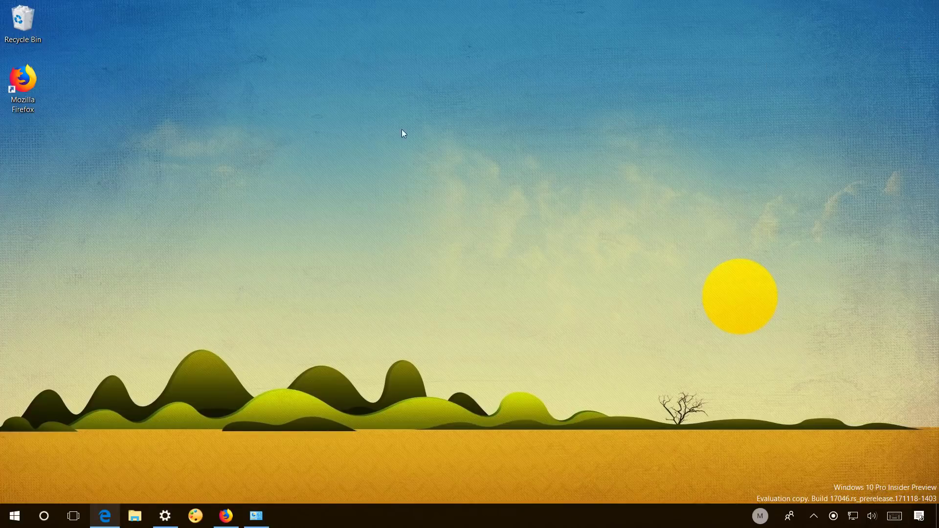
left_click(45, 517)
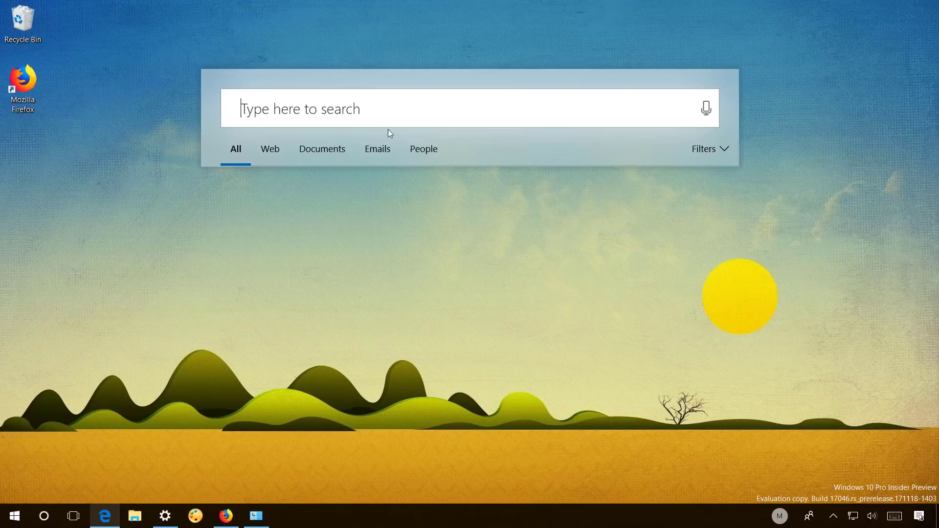
key("Escape")
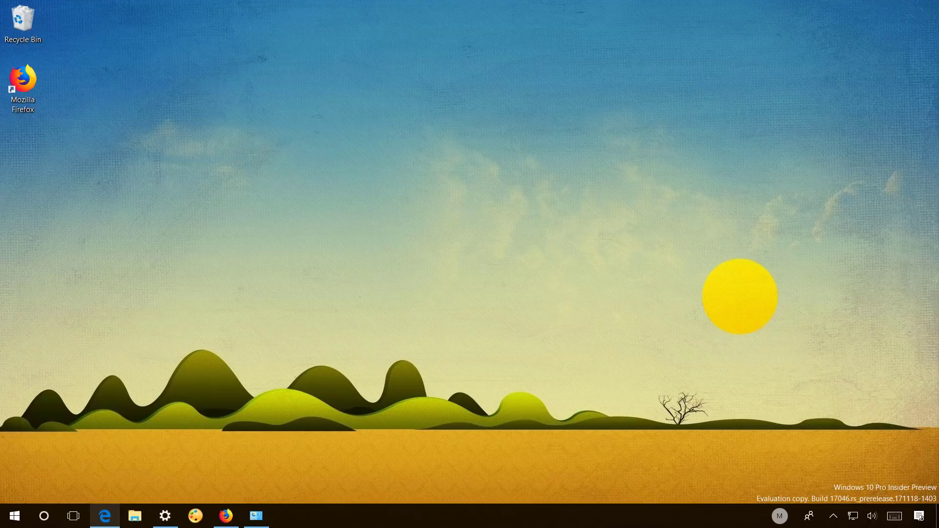